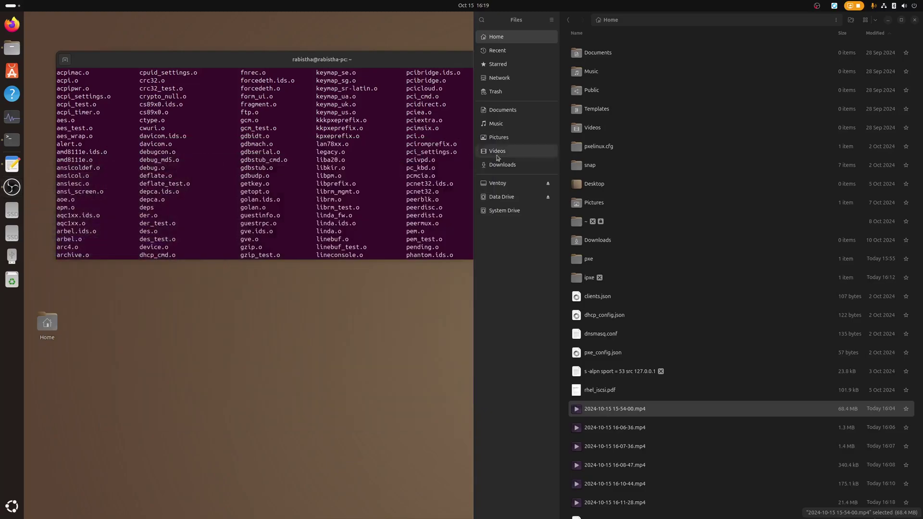
Close the Files window, move the terminal right, and scroll to the bottom of the bin-x86_64-efi listing
{"action": "left_click", "coordinate": [914, 20]}
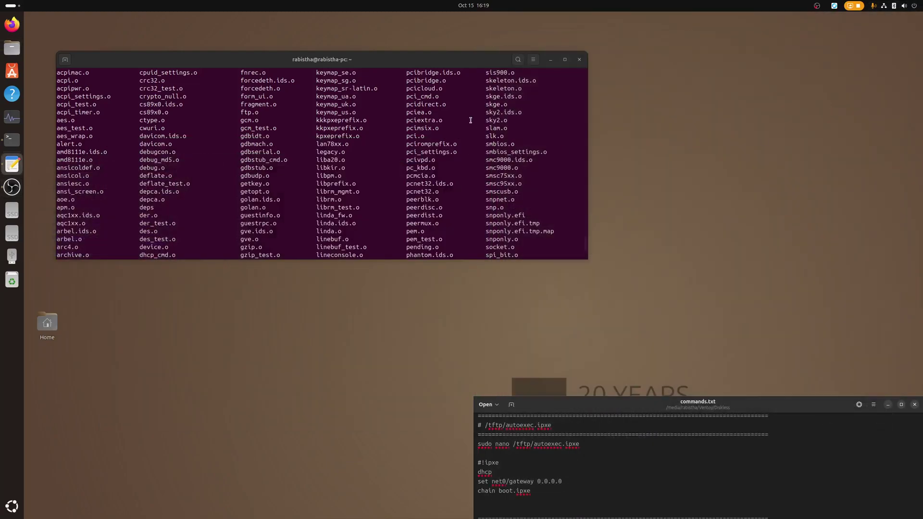
{"action": "left_click_drag", "start_coordinate": [432, 59], "coordinate": [489, 62]}
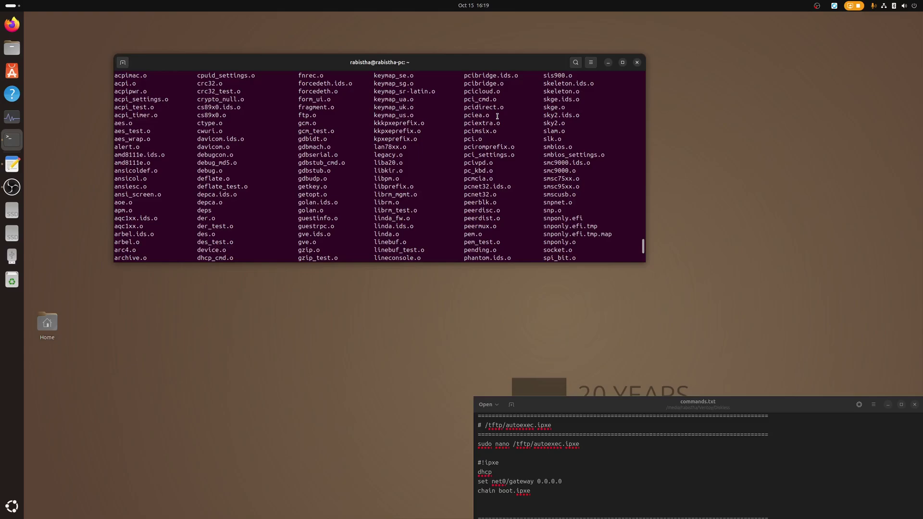
{"action": "scroll", "coordinate": [498, 115], "scroll_direction": "down", "scroll_amount": 5}
{"action": "scroll", "coordinate": [504, 153], "scroll_direction": "down", "scroll_amount": 5}
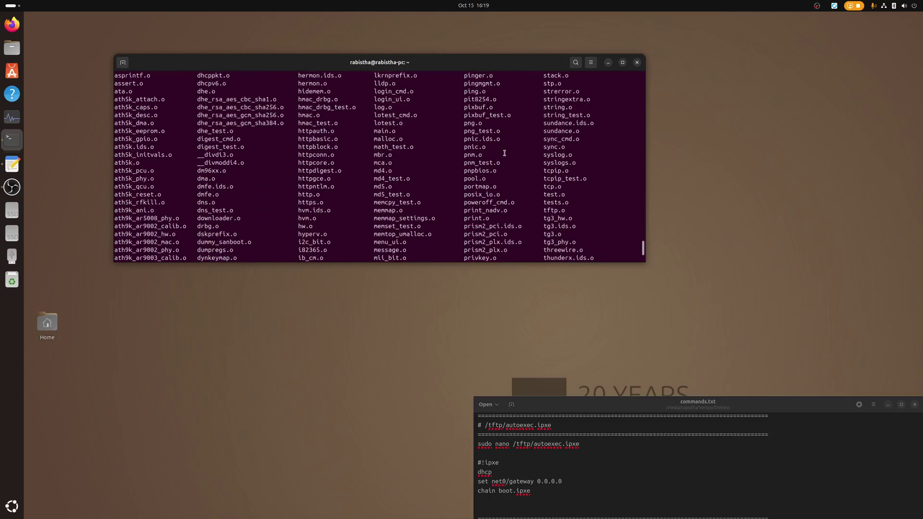
{"action": "scroll", "coordinate": [504, 153], "scroll_direction": "down", "scroll_amount": 5}
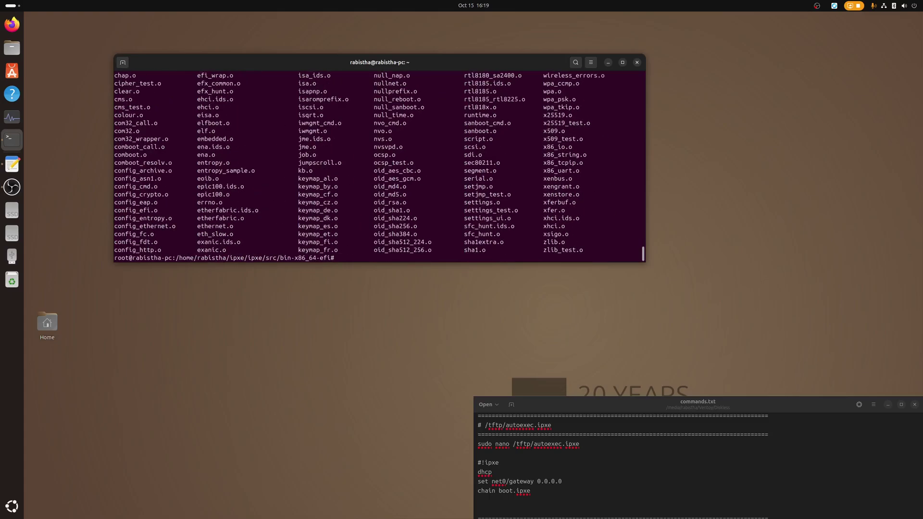
Leave the build directory with cd ../ and return to ipxe/src/ via shell history
{"action": "type", "text": "cd ../"}
{"action": "key", "text": "Return"}
{"action": "type", "text": "cd .."}
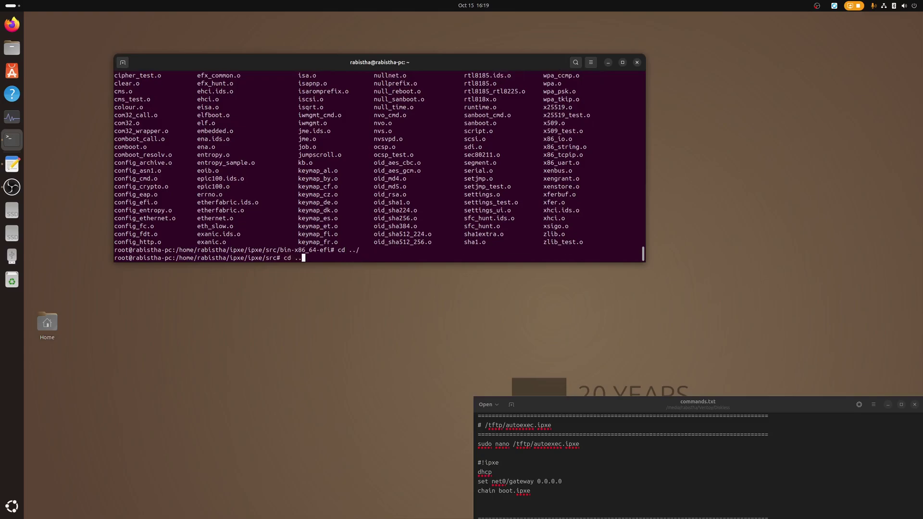
{"action": "type", "text": "/"}
{"action": "key", "text": "Return"}
{"action": "type", "text": "cd ../"}
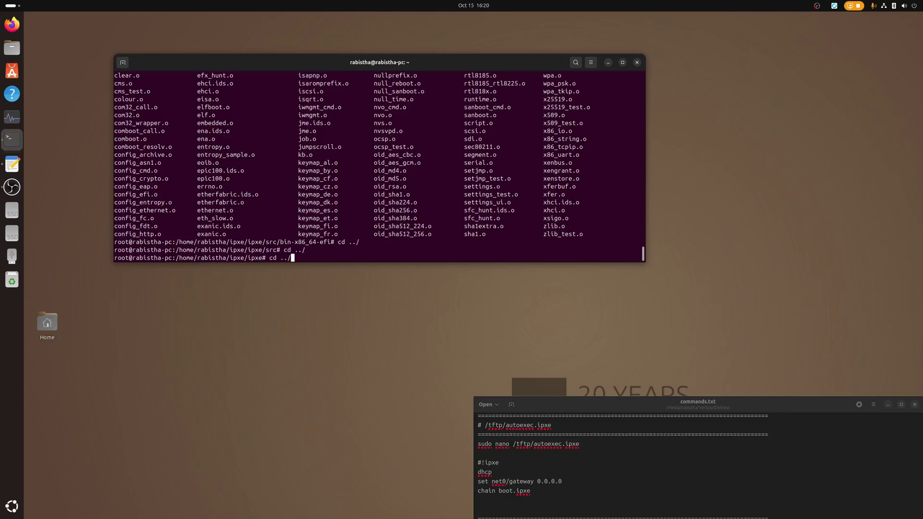
{"action": "key", "text": "Return"}
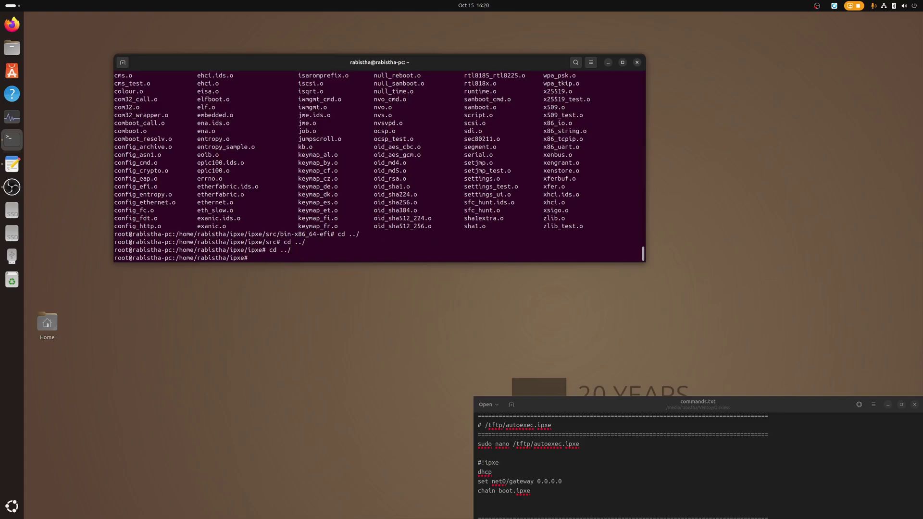
{"action": "key", "text": "Up"}
{"action": "key", "text": "Up"}
{"action": "key", "text": "Up"}
{"action": "key", "text": "Up"}
{"action": "key", "text": "Up"}
{"action": "key", "text": "Up"}
{"action": "key", "text": "Down"}
{"action": "key", "text": "Up"}
{"action": "key", "text": "Up"}
{"action": "key", "text": "Return"}
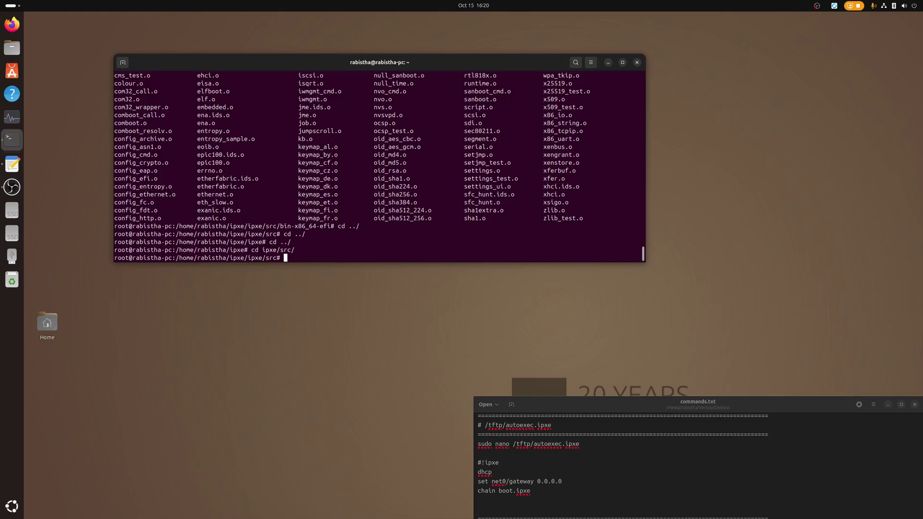
Run make bin-x86_64-efi/ipxe.efi, which reports the image already up to date
{"action": "type", "text": "make "}
{"action": "type", "text": "bin-x"}
{"action": "key", "text": "Tab"}
{"action": "type", "text": "ipx"}
{"action": "type", "text": "e.ef"}
{"action": "type", "text": "i"}
{"action": "key", "text": "Return"}
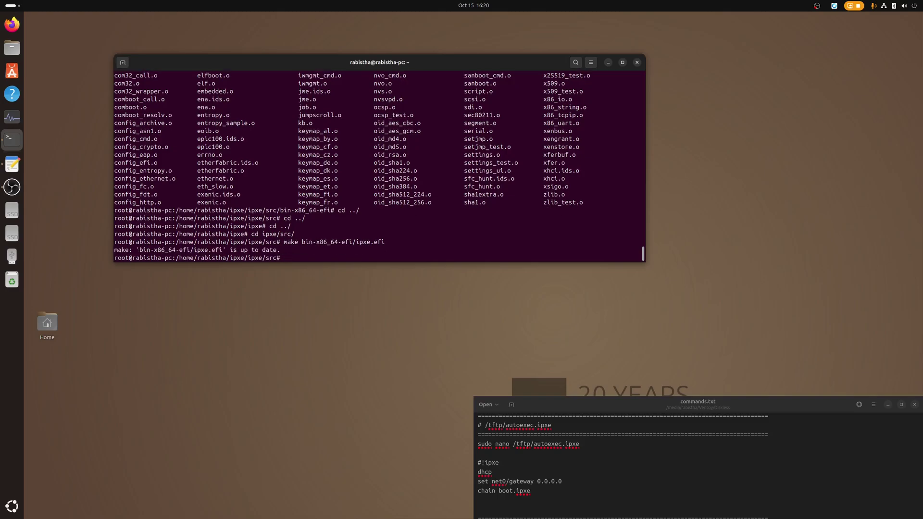
Delete bin-x86_64-efi/ipxe.efi with rm, then recall that command and strip its rm prefix
{"action": "key", "text": "Up"}
{"action": "key", "text": "Home"}
{"action": "key", "text": "Delete"}
{"action": "key", "text": "Delete"}
{"action": "key", "text": "Delete"}
{"action": "key", "text": "Delete"}
{"action": "type", "text": "r"}
{"action": "type", "text": "m"}
{"action": "key", "text": "Return"}
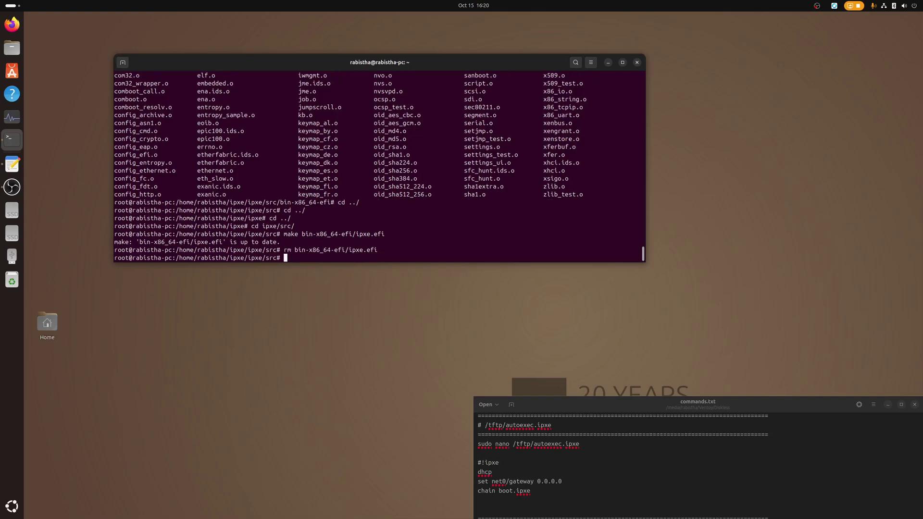
{"action": "key", "text": "Up"}
{"action": "key", "text": "Home"}
{"action": "key", "text": "Delete"}
{"action": "key", "text": "Delete"}
{"action": "key", "text": "Delete"}
Rebuild bin-x86_64-efi/ipxe.efi with make and highlight ipxe.efi on the [FINISH] output line
{"action": "type", "text": "ma"}
{"action": "type", "text": "ke"}
{"action": "key", "text": "Return"}
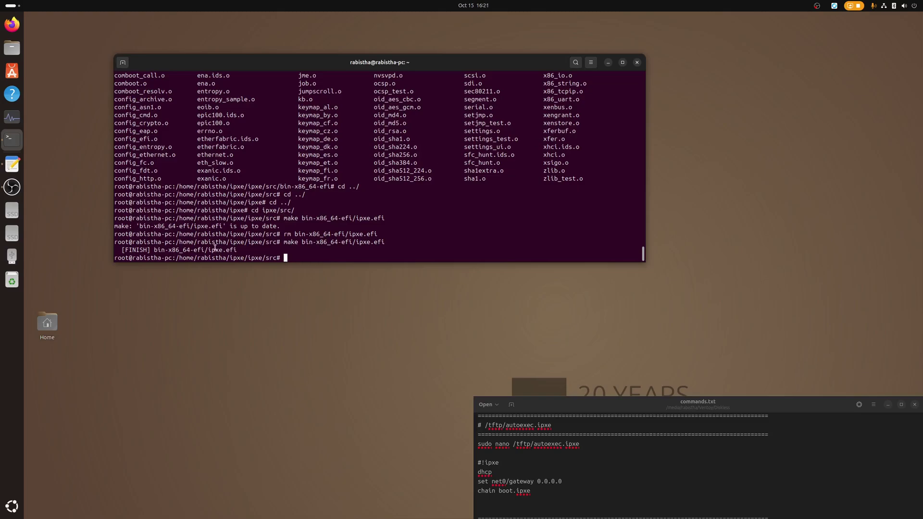
{"action": "mouse_move", "coordinate": [215, 249]}
{"action": "left_mouse_down"}
{"action": "mouse_move", "coordinate": [237, 250]}
{"action": "mouse_move", "coordinate": [208, 250]}
{"action": "left_mouse_up"}
{"action": "left_click", "coordinate": [236, 250]}
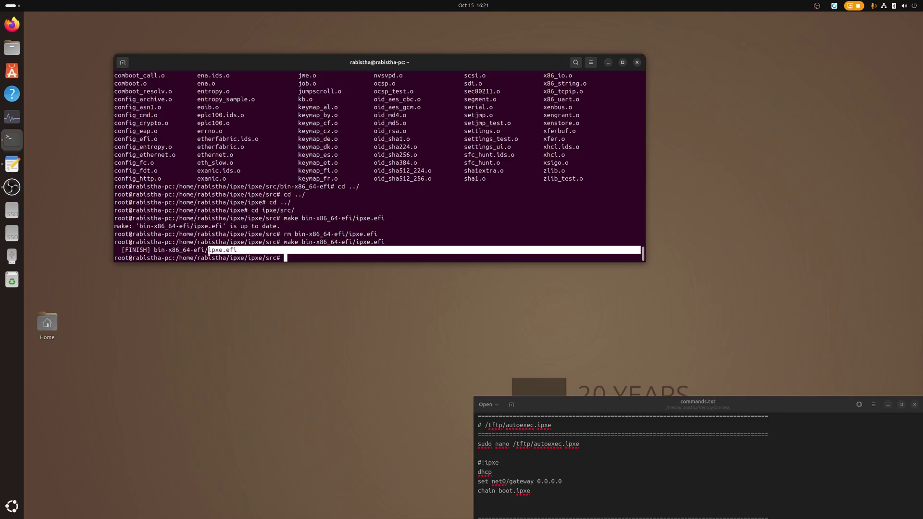
{"action": "left_click", "coordinate": [209, 250]}
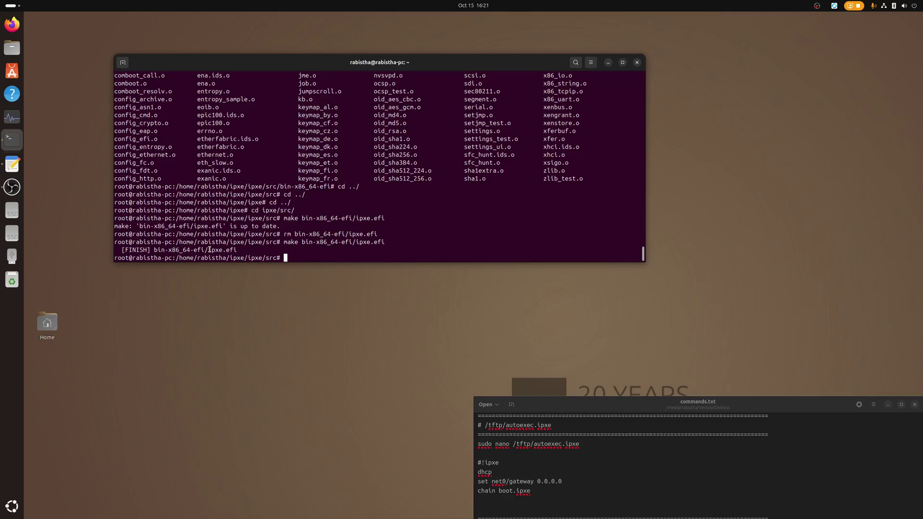
{"action": "left_click_drag", "start_coordinate": [208, 250], "coordinate": [243, 254]}
{"action": "left_click_drag", "start_coordinate": [534, 444], "coordinate": [580, 445]}
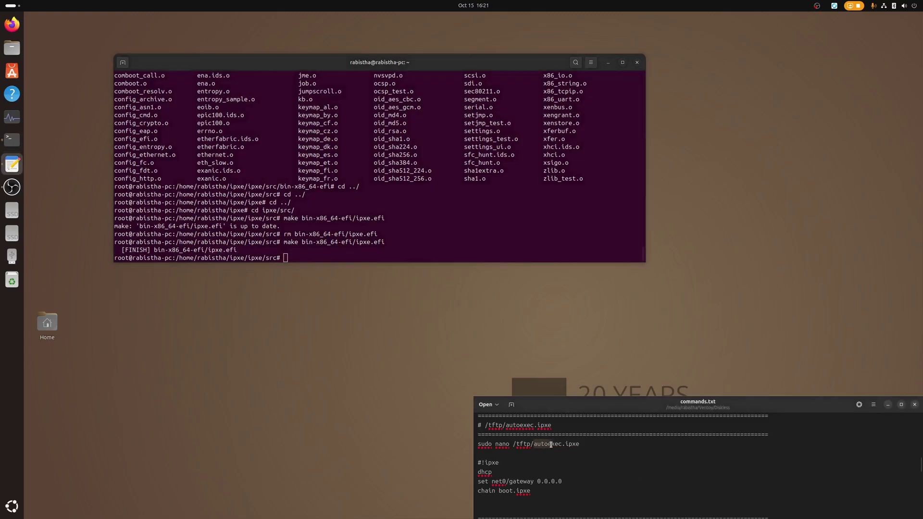
{"action": "left_click", "coordinate": [582, 444]}
{"action": "scroll", "coordinate": [570, 461], "scroll_direction": "down", "scroll_amount": 1}
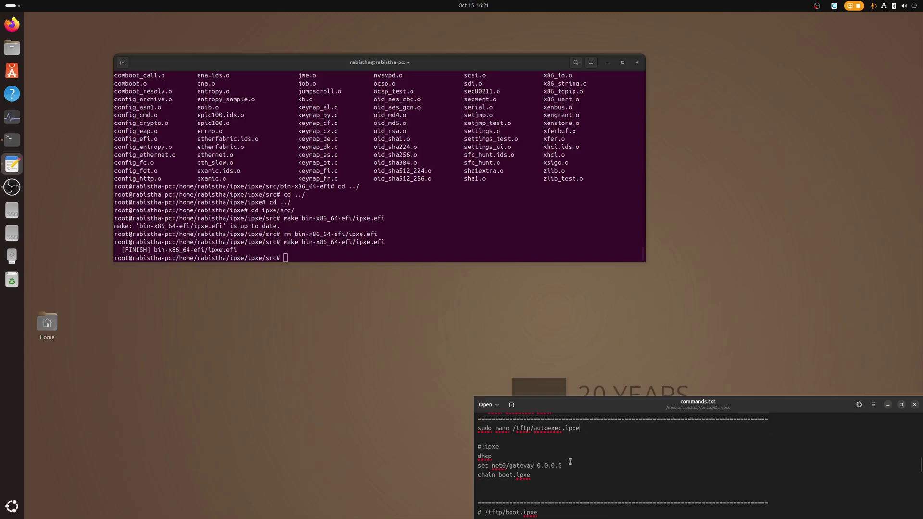
{"action": "left_click_drag", "start_coordinate": [479, 446], "coordinate": [575, 476]}
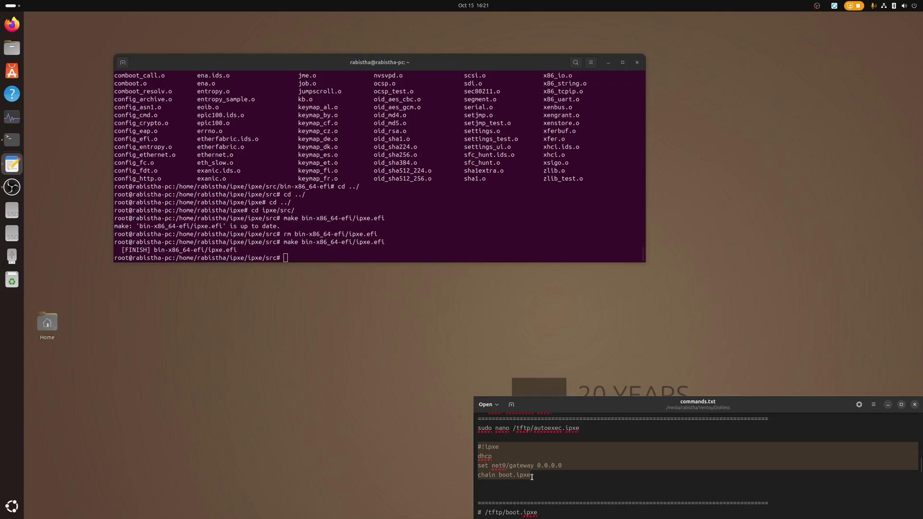
{"action": "left_click", "coordinate": [486, 457]}
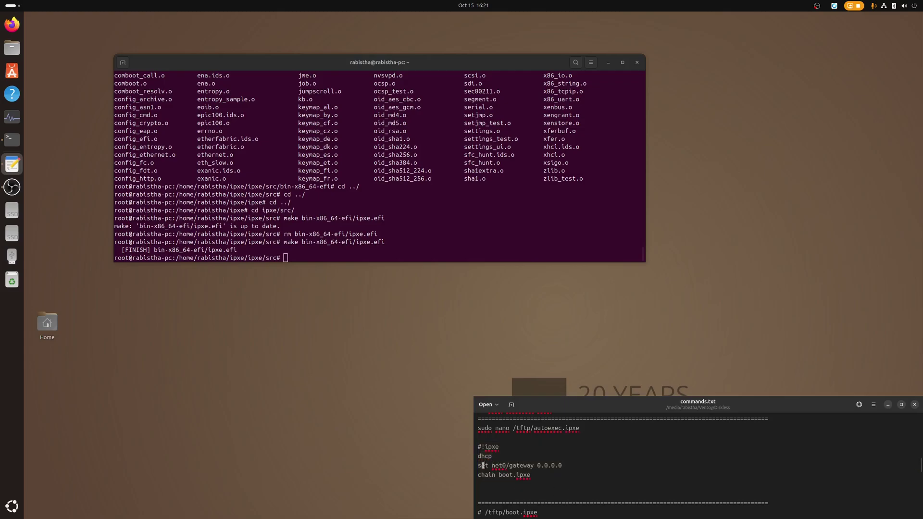
{"action": "left_click_drag", "start_coordinate": [492, 465], "coordinate": [562, 466]}
{"action": "left_click", "coordinate": [568, 465]}
{"action": "left_click_drag", "start_coordinate": [492, 466], "coordinate": [562, 465]}
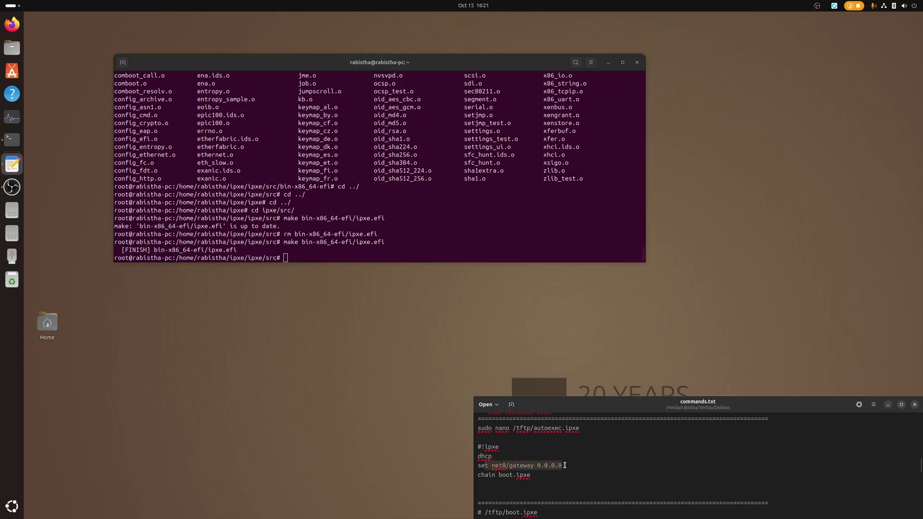
{"action": "left_click", "coordinate": [567, 465]}
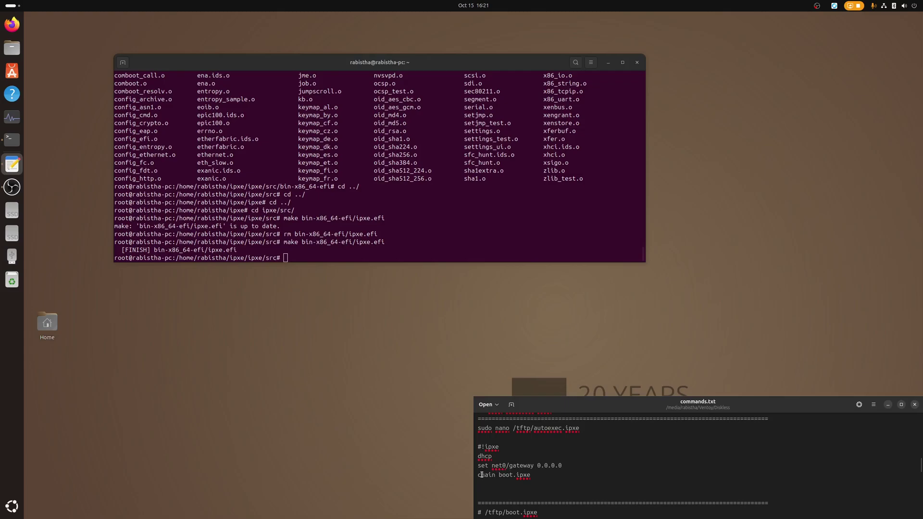
{"action": "left_click_drag", "start_coordinate": [479, 476], "coordinate": [531, 475]}
{"action": "left_click_drag", "start_coordinate": [499, 475], "coordinate": [530, 473]}
{"action": "key", "text": "BackSpace"}
{"action": "type", "text": "sanboot "}
{"action": "type", "text": "${ro"}
{"action": "type", "text": "ot-path}"}
{"action": "key", "text": "ctrl+z"}
{"action": "key", "text": "ctrl+z"}
{"action": "key", "text": "ctrl+z"}
Raise commands.txt and highlight the #sanboot, sanhook ${root-path}, and kernel-through-boot lines of boot.ipxe
{"action": "mouse_move", "coordinate": [577, 410]}
{"action": "left_mouse_down"}
{"action": "mouse_move", "coordinate": [618, 162]}
{"action": "mouse_move", "coordinate": [621, 172]}
{"action": "left_mouse_up"}
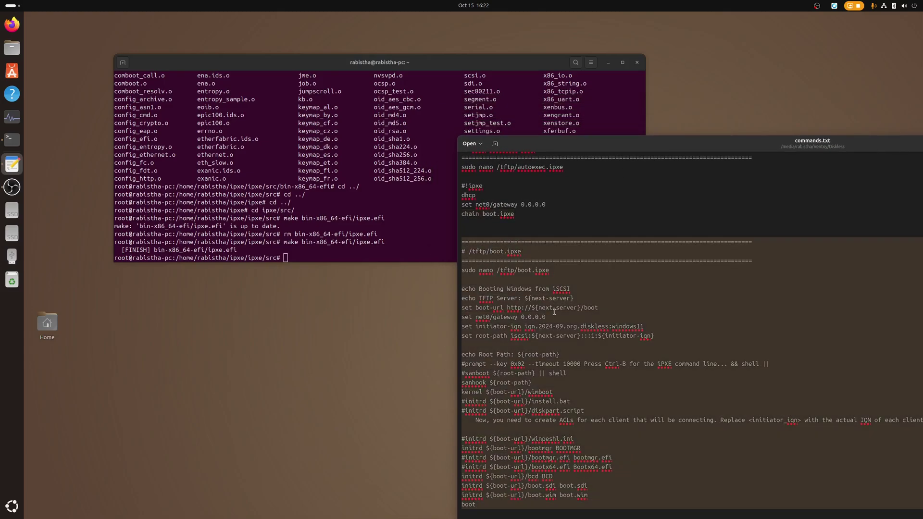
{"action": "left_click", "coordinate": [478, 298]}
{"action": "left_click_drag", "start_coordinate": [487, 300], "coordinate": [641, 422]}
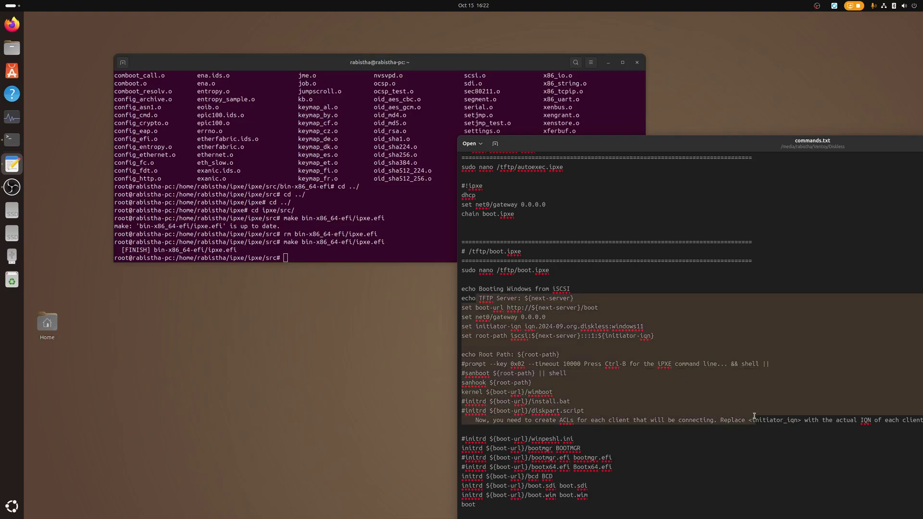
{"action": "left_click", "coordinate": [490, 378]}
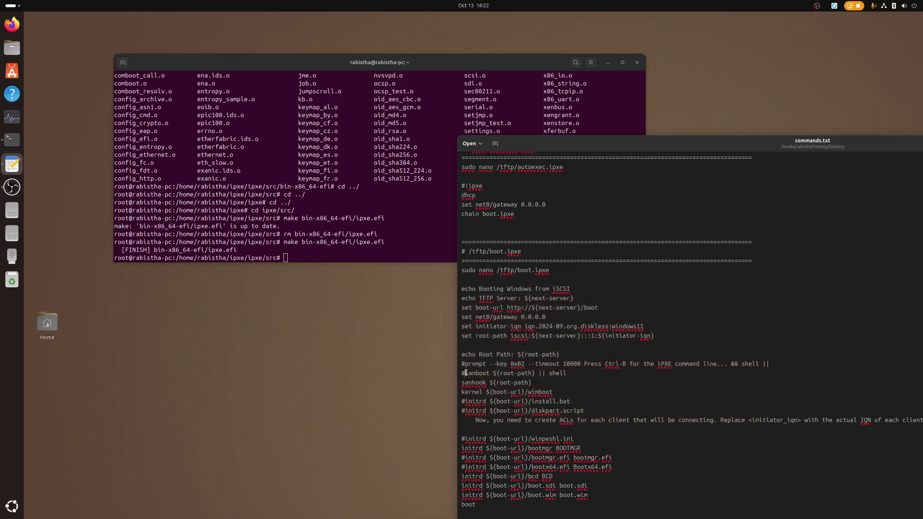
{"action": "left_click_drag", "start_coordinate": [465, 374], "coordinate": [560, 374]}
{"action": "left_click_drag", "start_coordinate": [463, 383], "coordinate": [531, 382]}
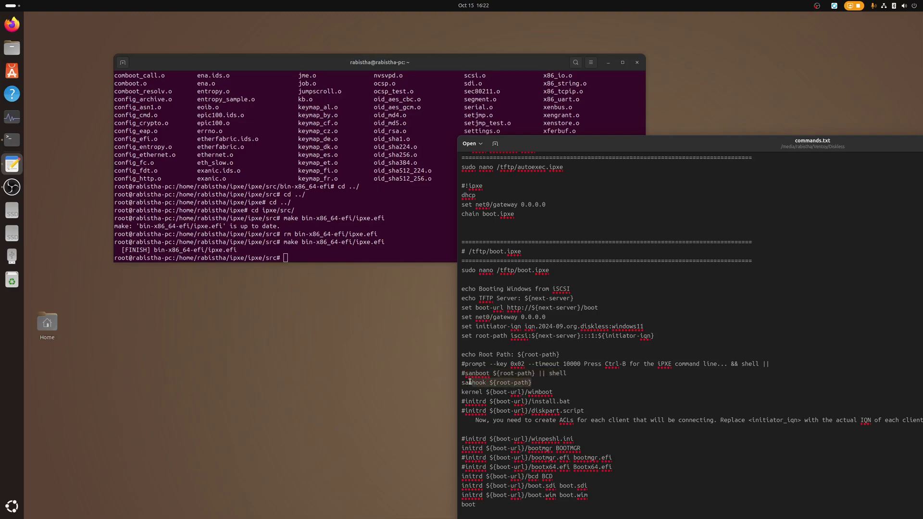
{"action": "left_click_drag", "start_coordinate": [597, 503], "coordinate": [460, 392]}
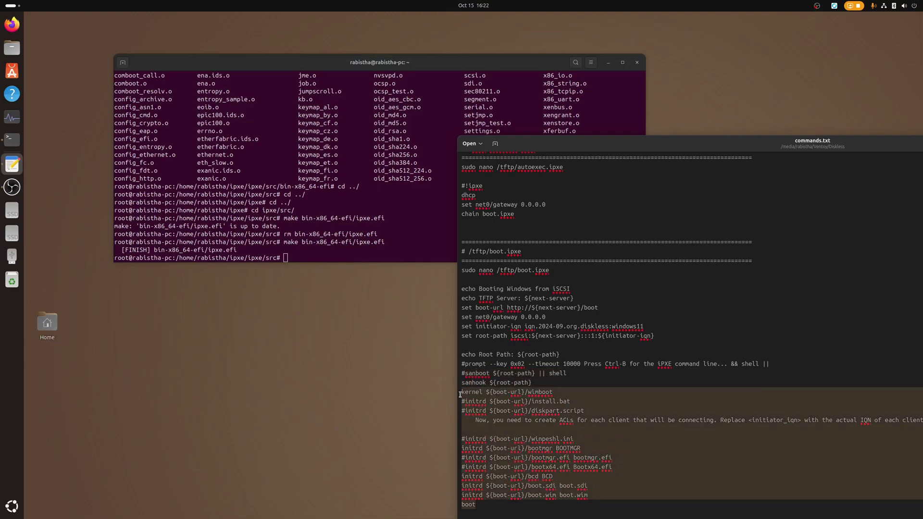